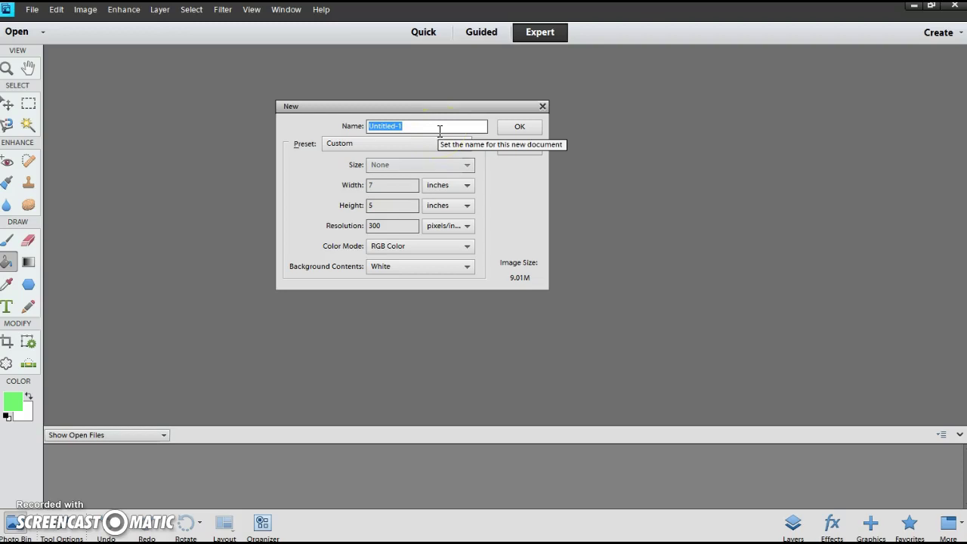
Create a new document named pattern, 8 inches wide and 6 inches high.
text(pattern)
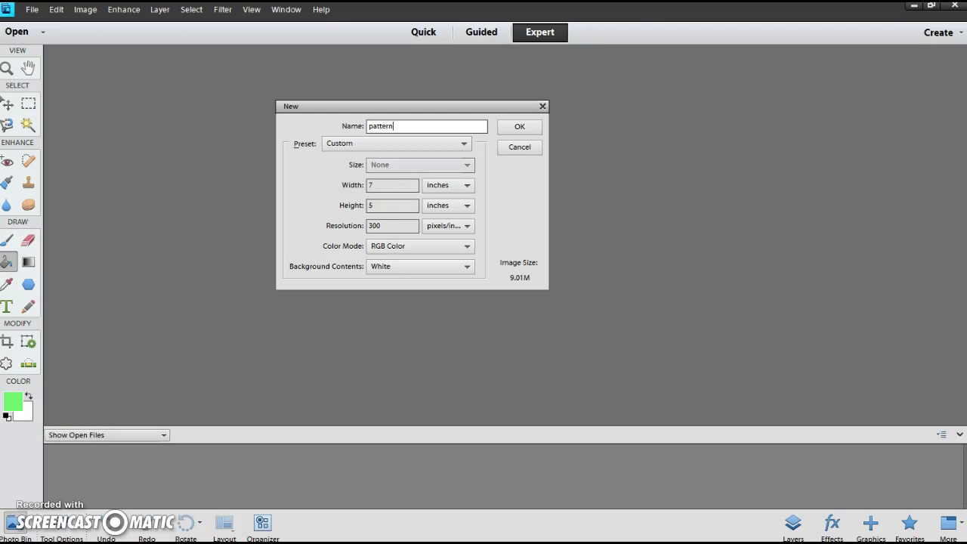
double_click(379, 187)
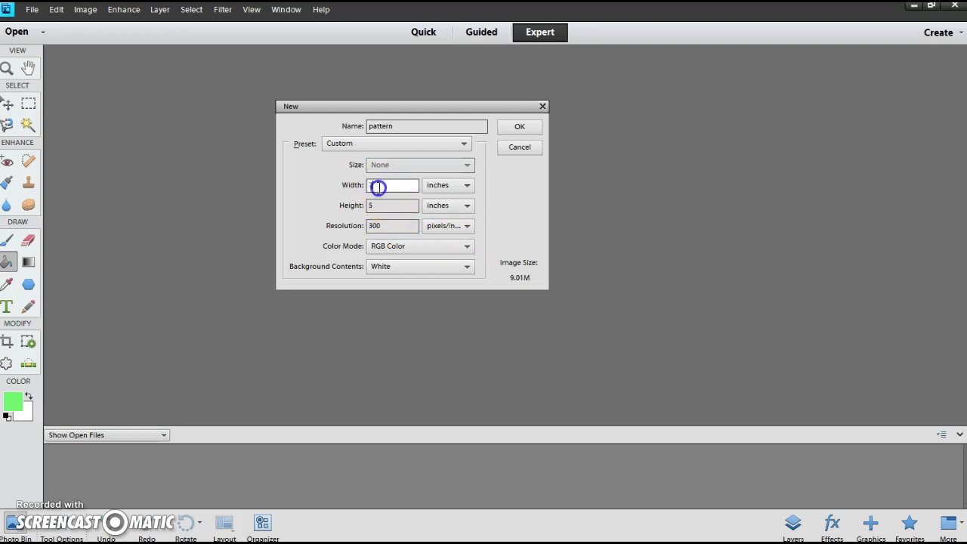
text(8)
click(370, 206)
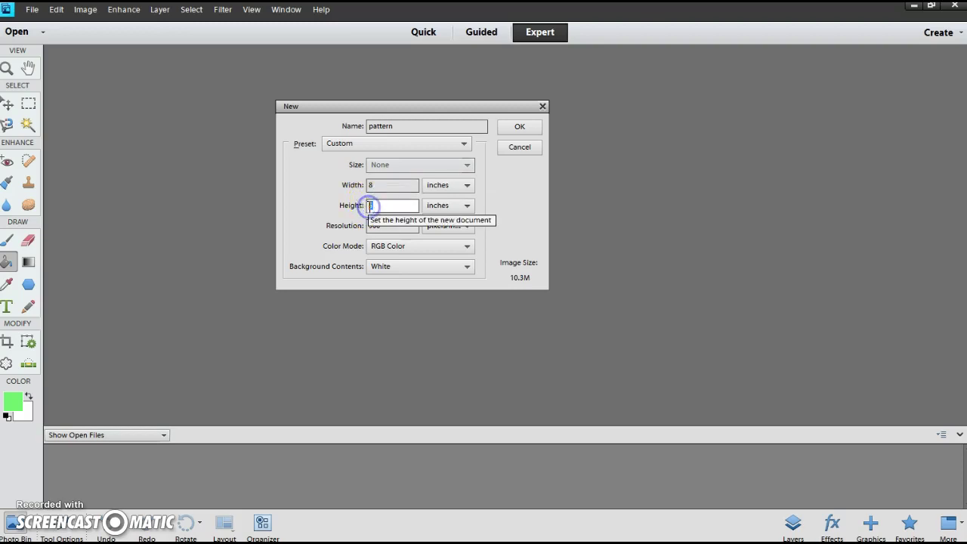
text(6)
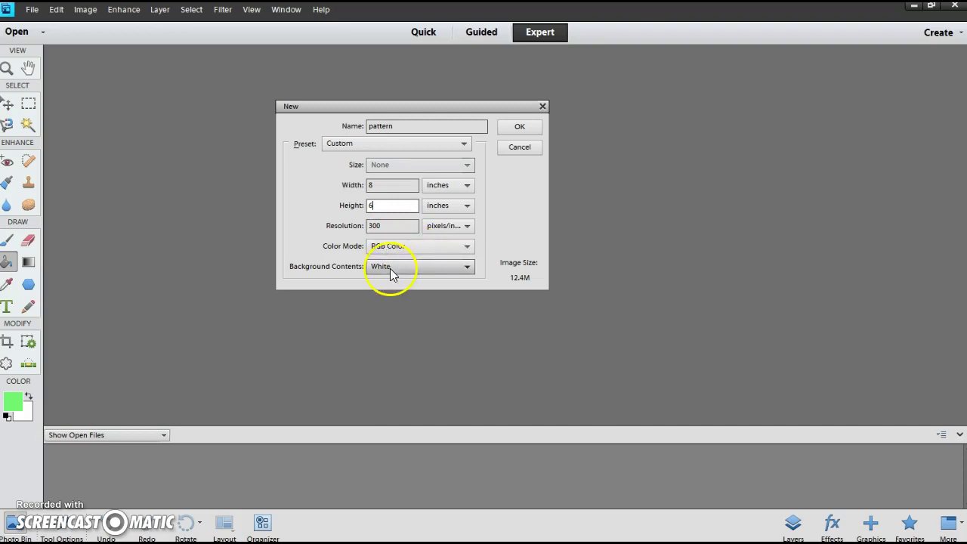
click(520, 129)
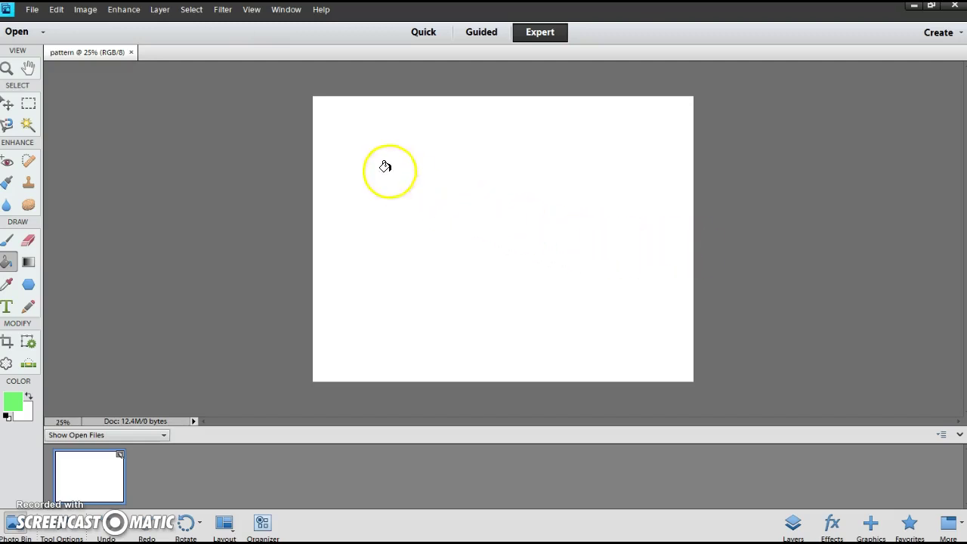
Show the rulers around the canvas and set up the Pencil tool with a 22 px size.
click(253, 11)
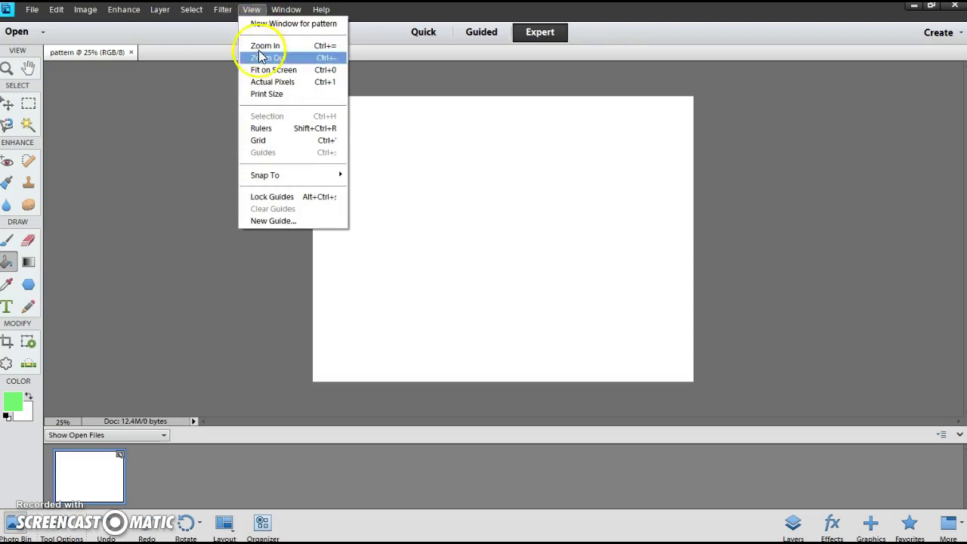
click(261, 129)
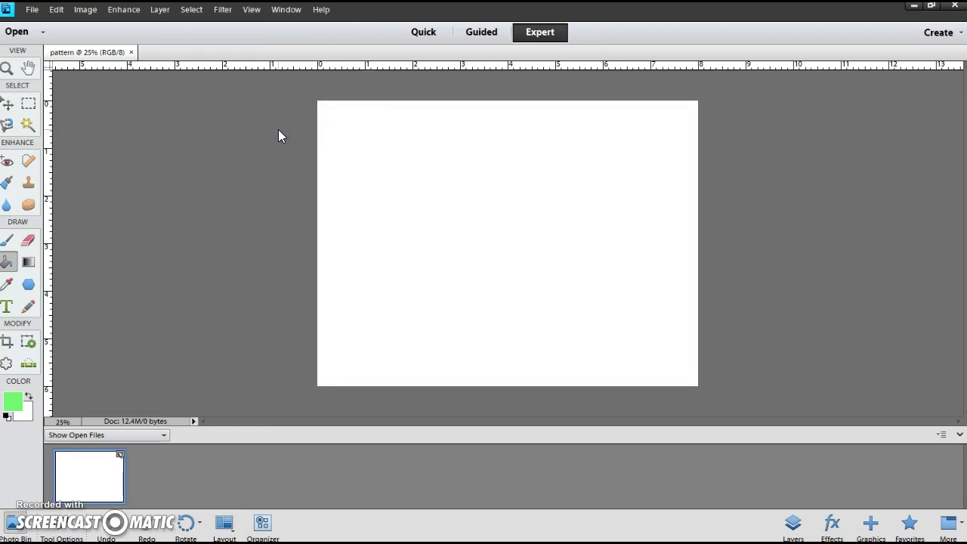
click(28, 306)
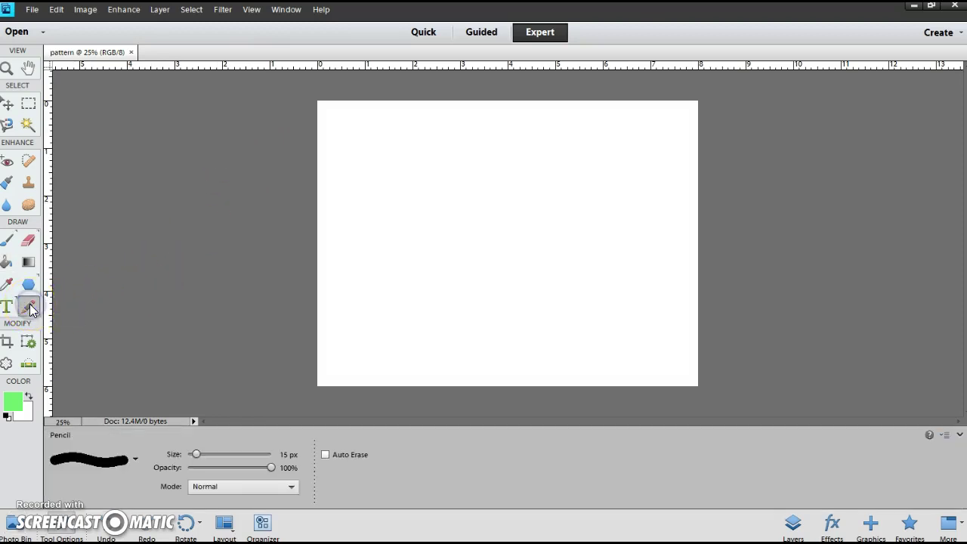
click(95, 364)
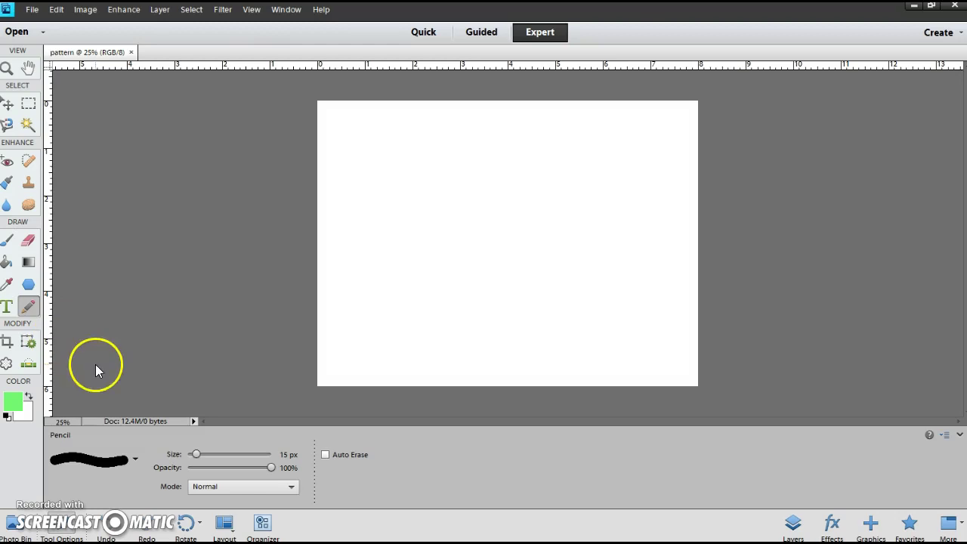
mouse_move(198, 453)
mouse_down()
mouse_move(210, 454)
mouse_move(201, 451)
mouse_up()
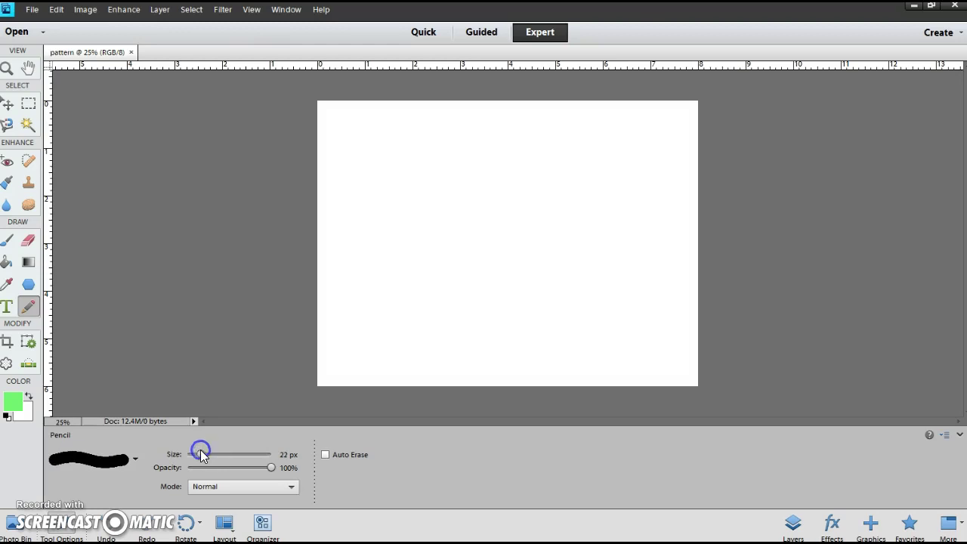
Set the foreground color to near-black (#020003).
click(15, 404)
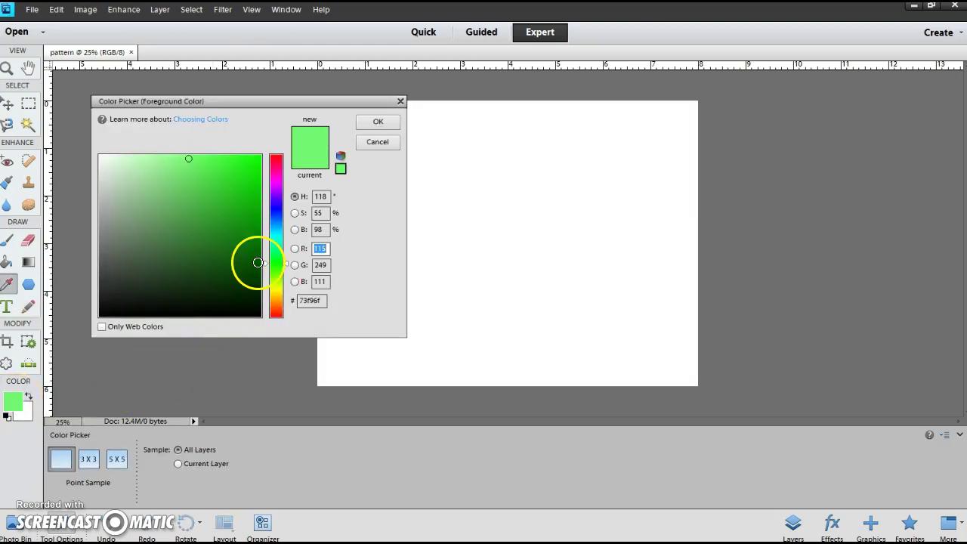
drag(275, 299, 278, 198)
click(278, 198)
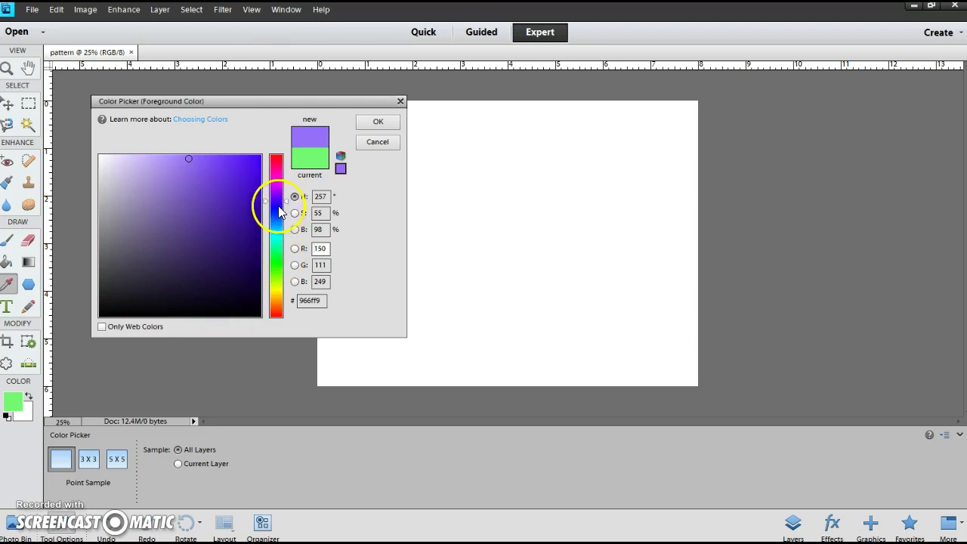
click(278, 196)
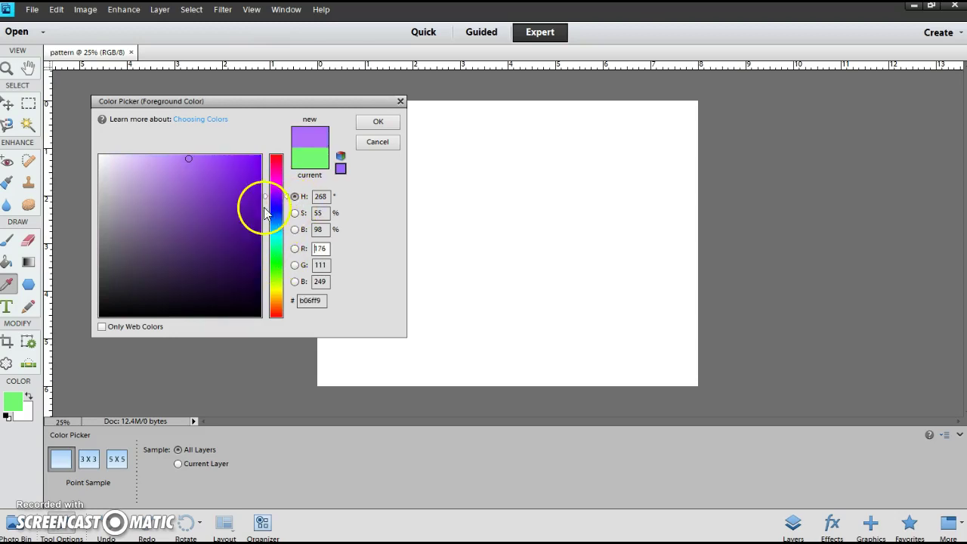
click(127, 160)
mouse_move(128, 188)
mouse_down()
mouse_move(186, 173)
mouse_move(210, 187)
mouse_move(212, 217)
mouse_move(250, 181)
mouse_move(248, 169)
mouse_up()
click(212, 217)
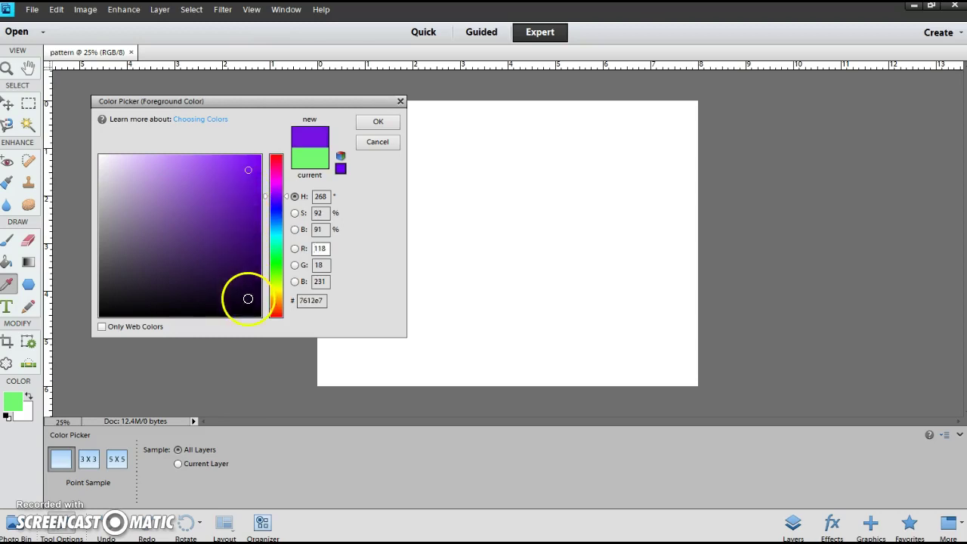
click(247, 315)
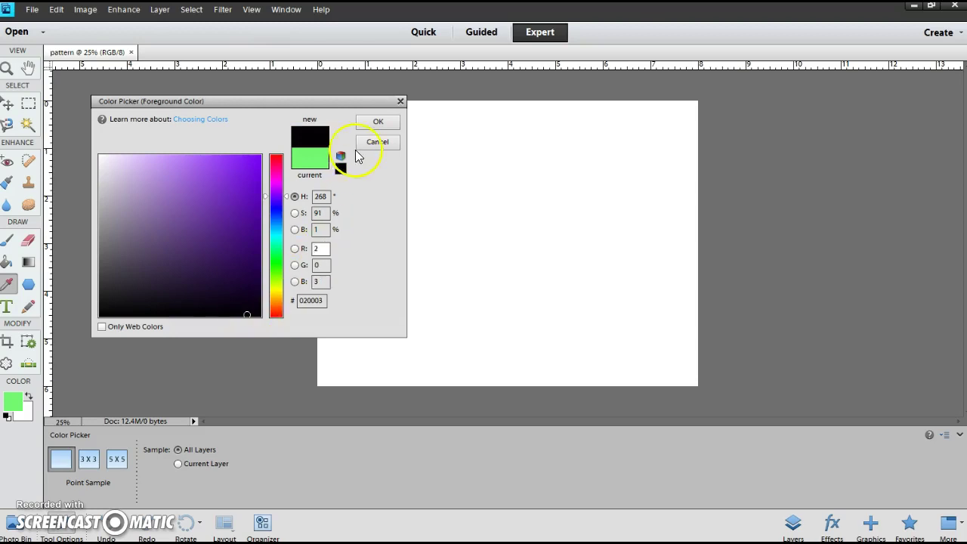
click(378, 124)
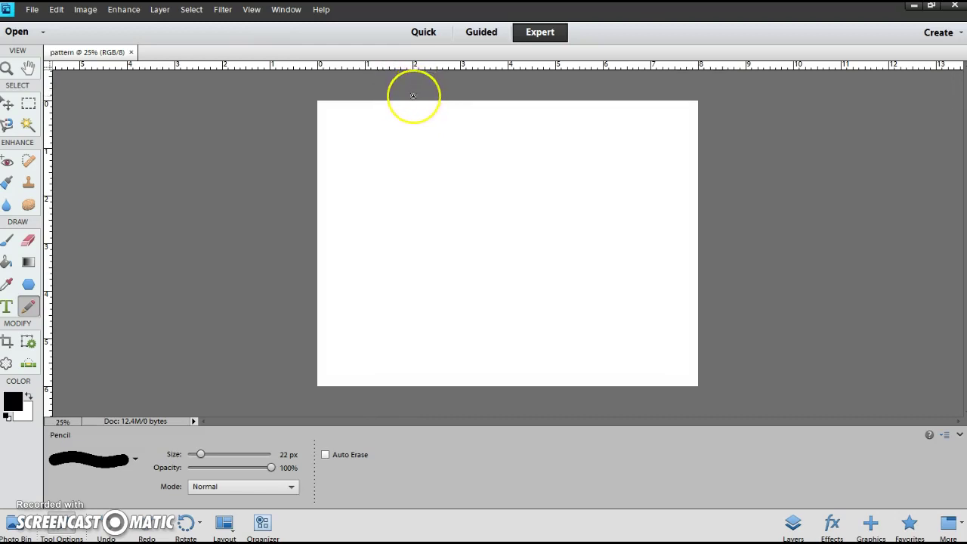
Draw three straight vertical black pencil lines down the full canvas at the 2, 4 and 6 inch ruler marks.
drag(413, 98, 420, 410)
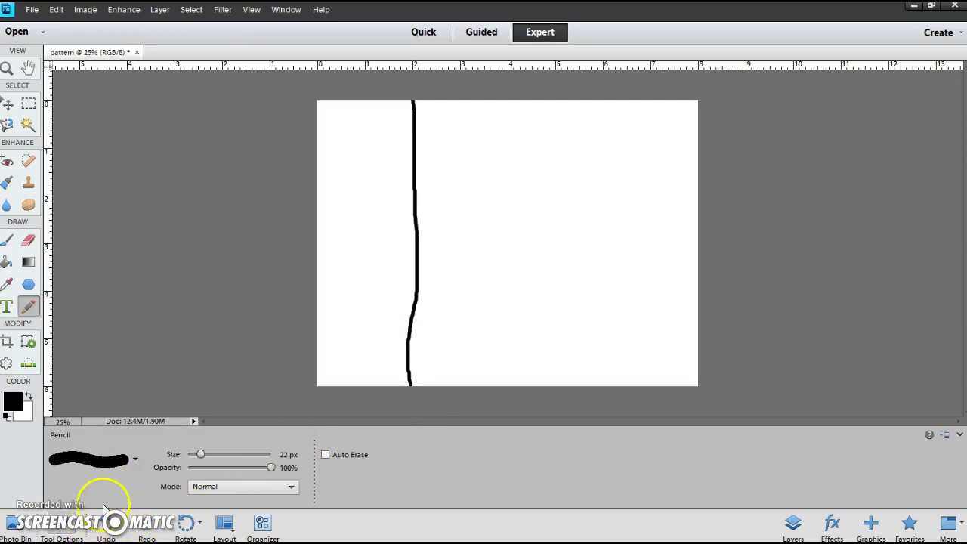
click(110, 530)
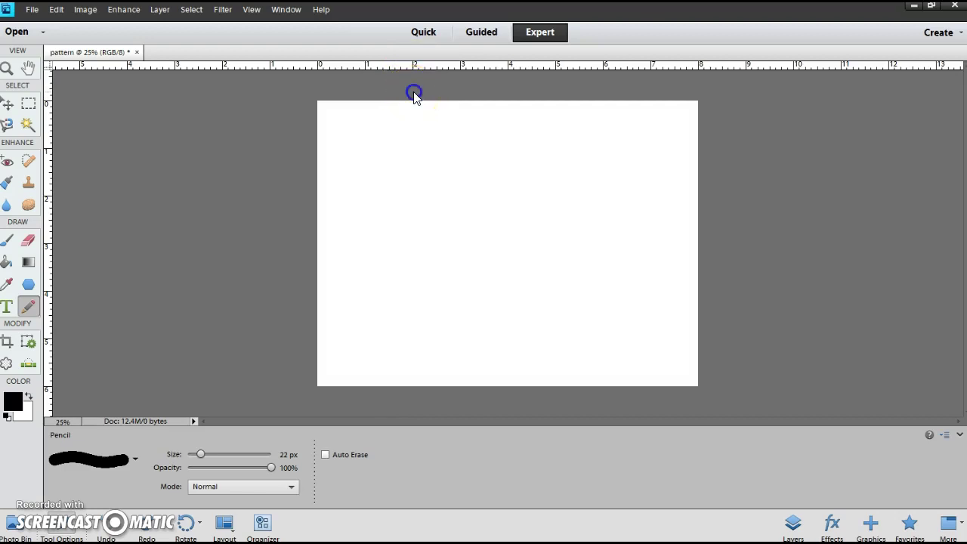
drag(414, 93, 420, 405)
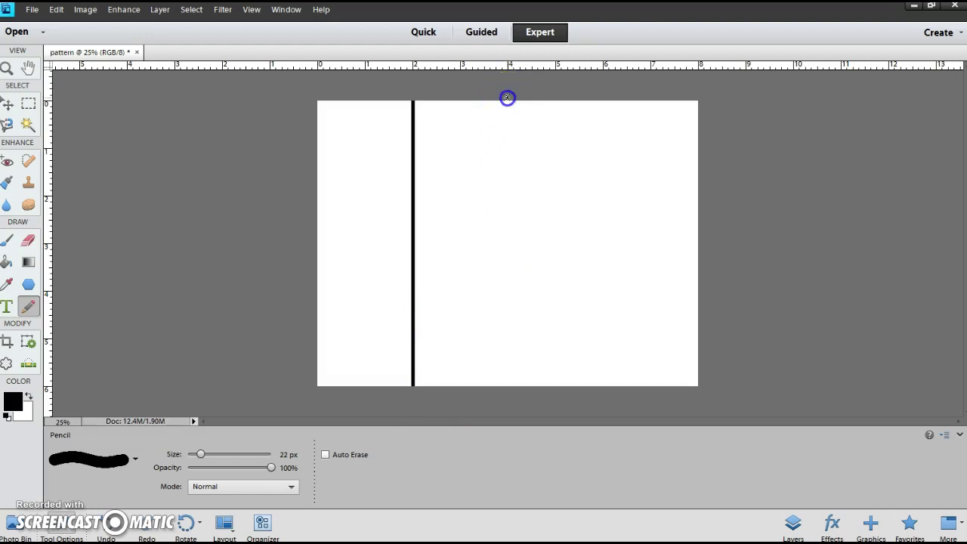
mouse_move(507, 98)
mouse_down()
mouse_move(521, 253)
mouse_move(484, 281)
mouse_move(533, 301)
mouse_move(497, 326)
mouse_move(514, 354)
mouse_move(537, 359)
mouse_move(486, 379)
mouse_move(526, 392)
mouse_up()
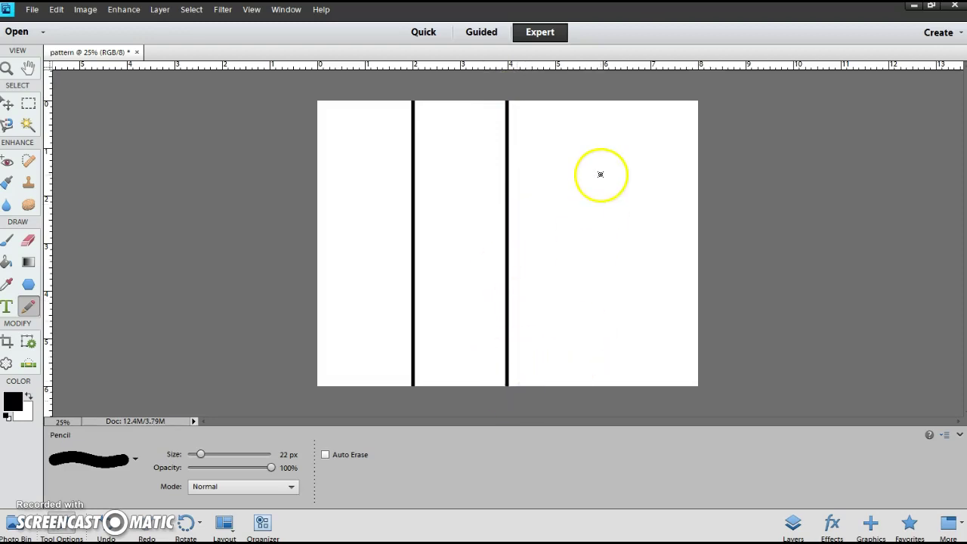
click(602, 96)
drag(603, 95, 621, 422)
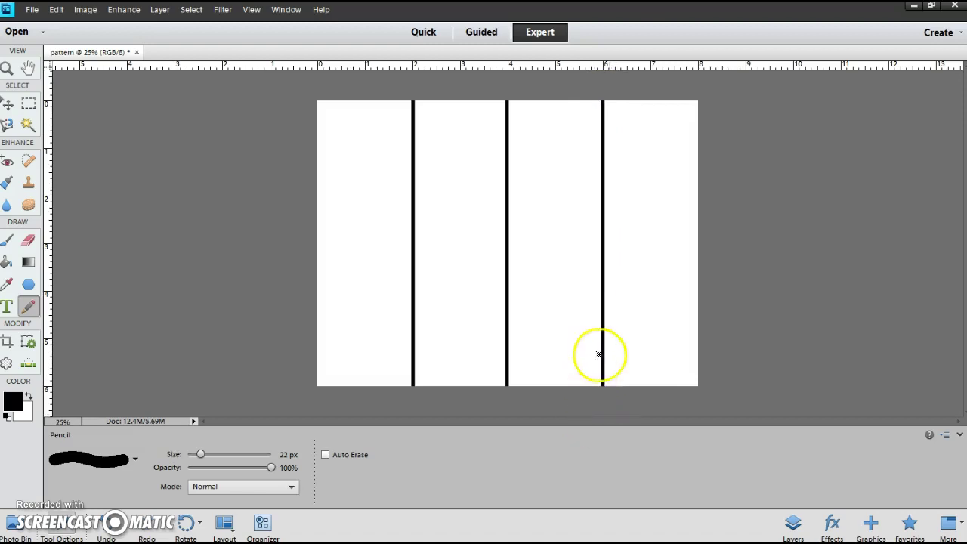
Draw two straight horizontal pencil lines in purple (#8b2af8) across the canvas at the 2 and 4 inch ruler marks.
click(18, 403)
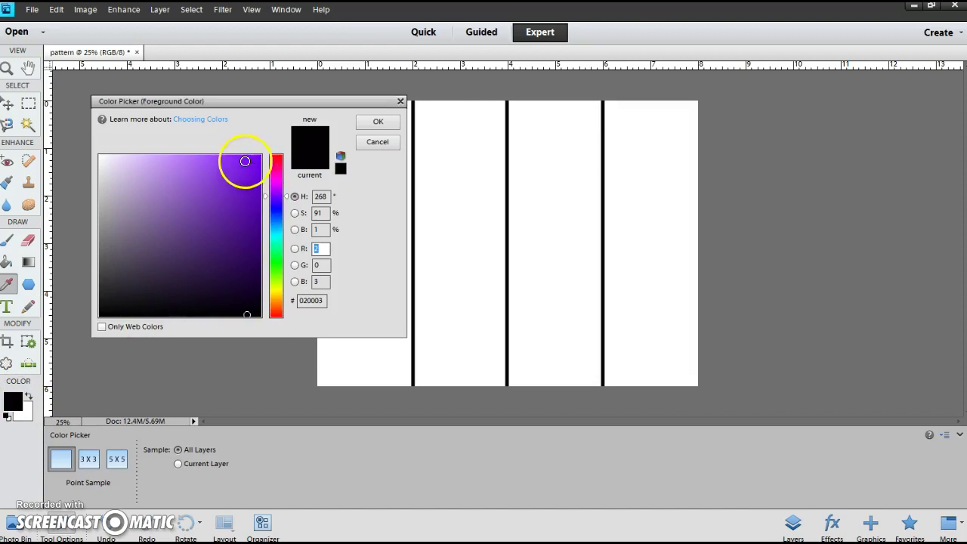
click(233, 159)
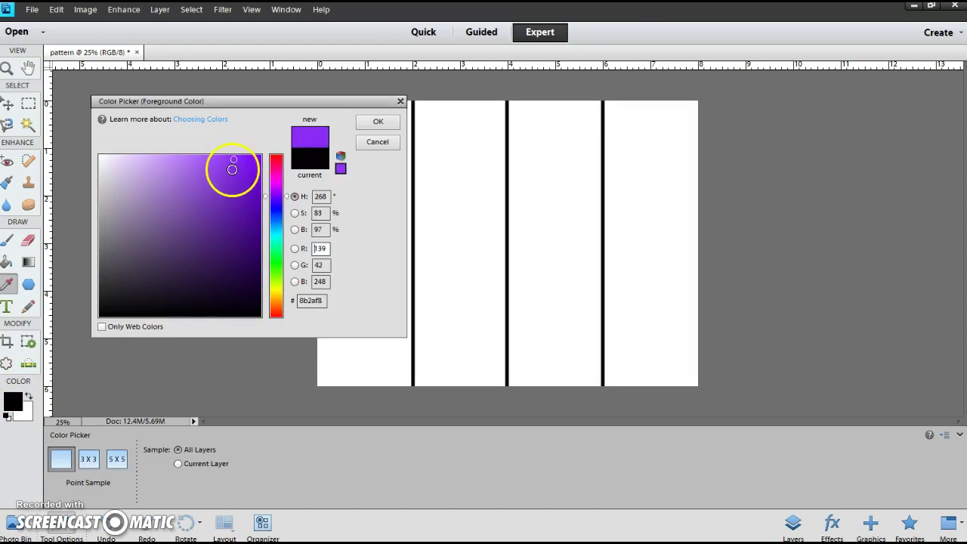
click(380, 122)
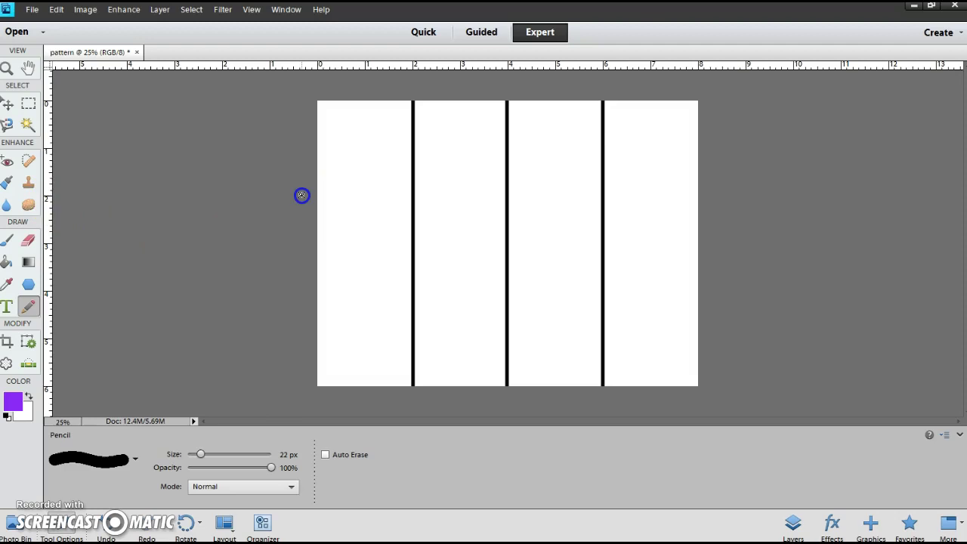
drag(302, 196, 723, 197)
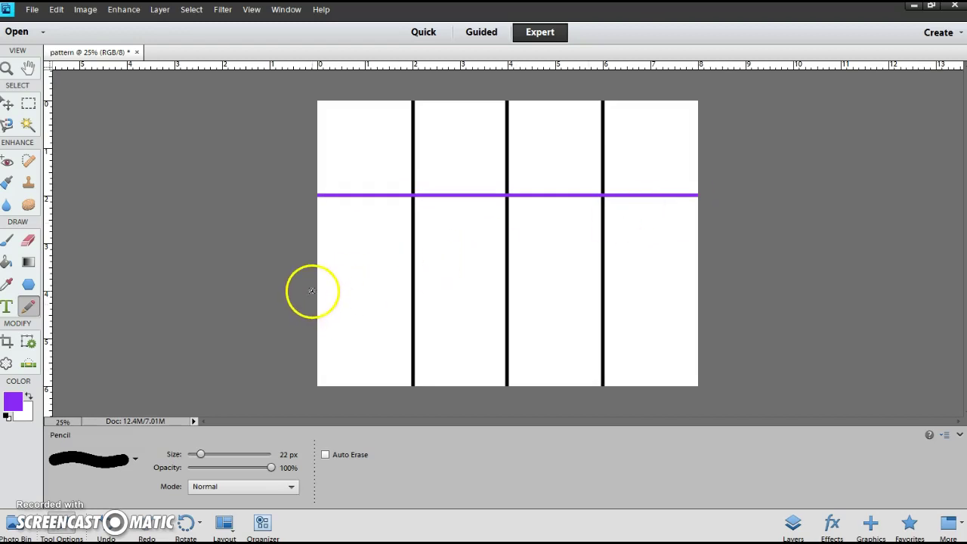
drag(311, 290, 740, 294)
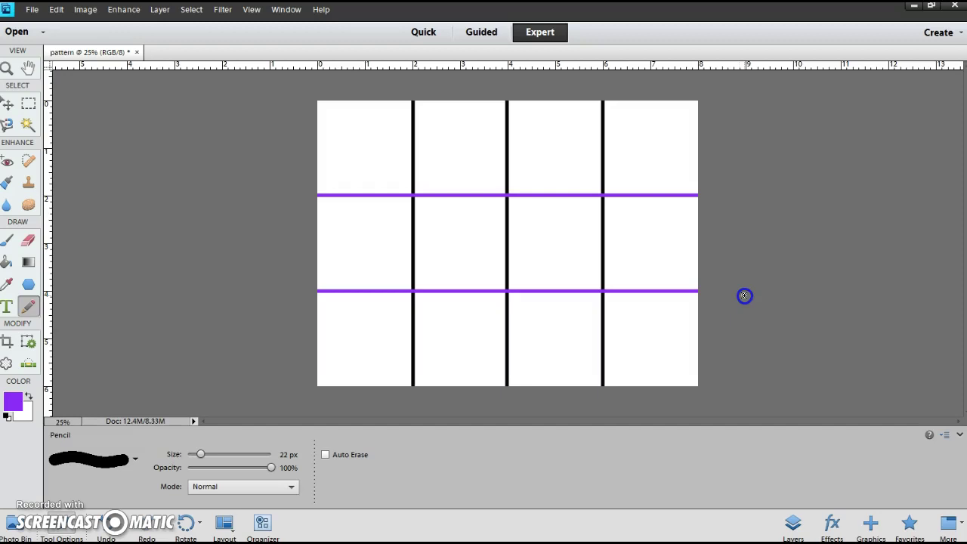
Change the foreground color to bright pink (#fc0da5).
click(19, 405)
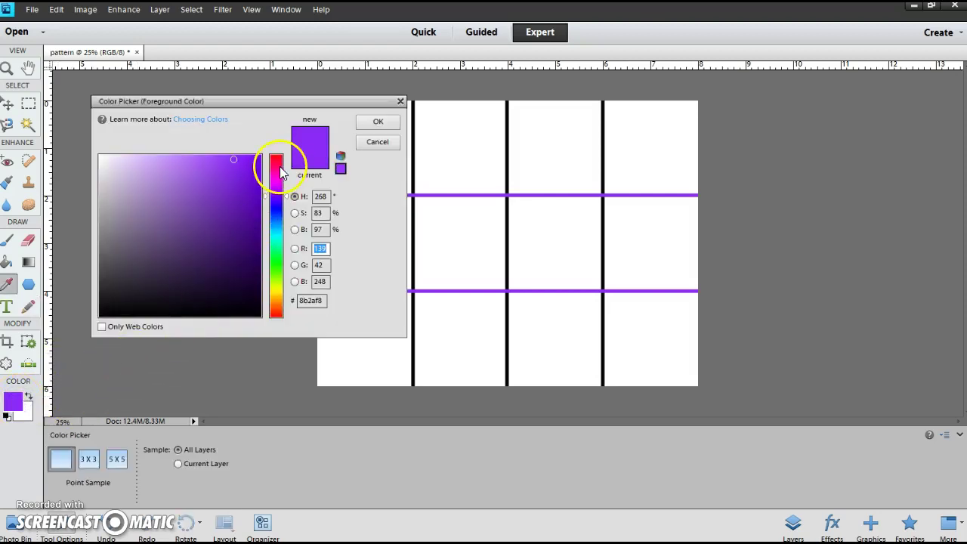
drag(273, 156, 277, 173)
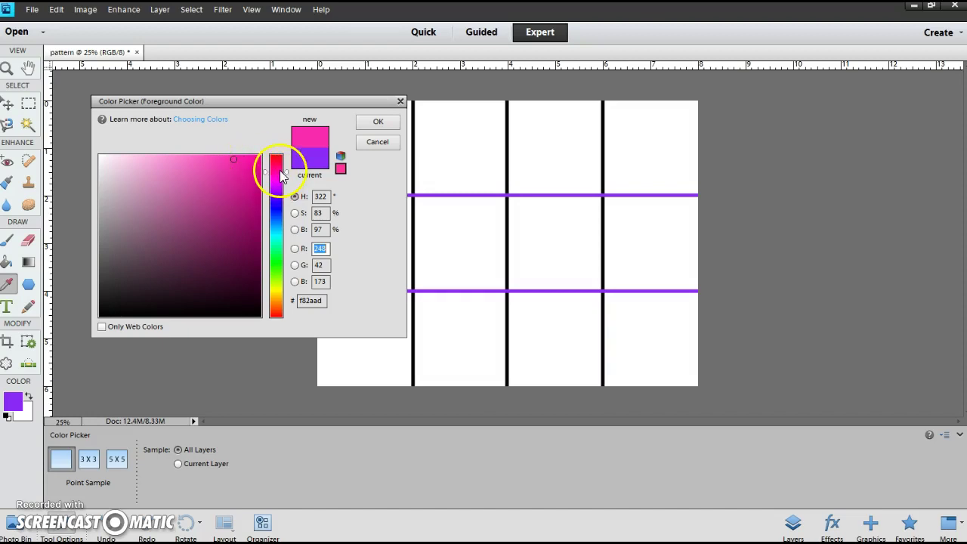
click(216, 208)
click(204, 165)
click(141, 185)
click(159, 217)
click(130, 254)
click(127, 192)
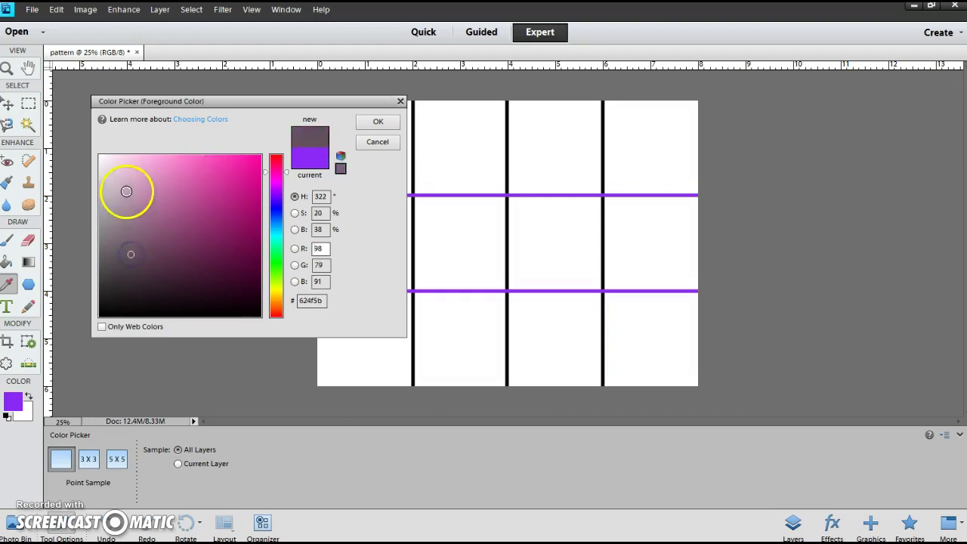
click(215, 172)
click(253, 156)
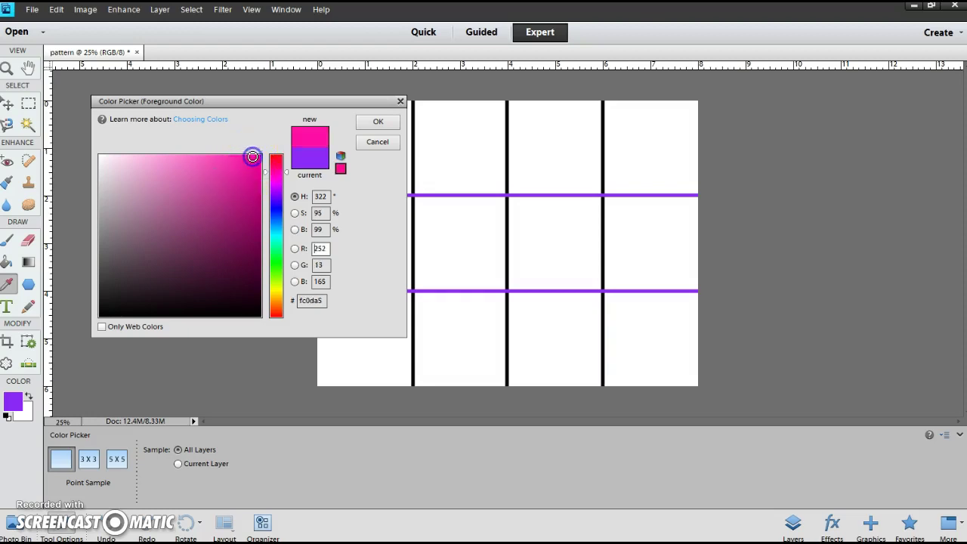
click(376, 122)
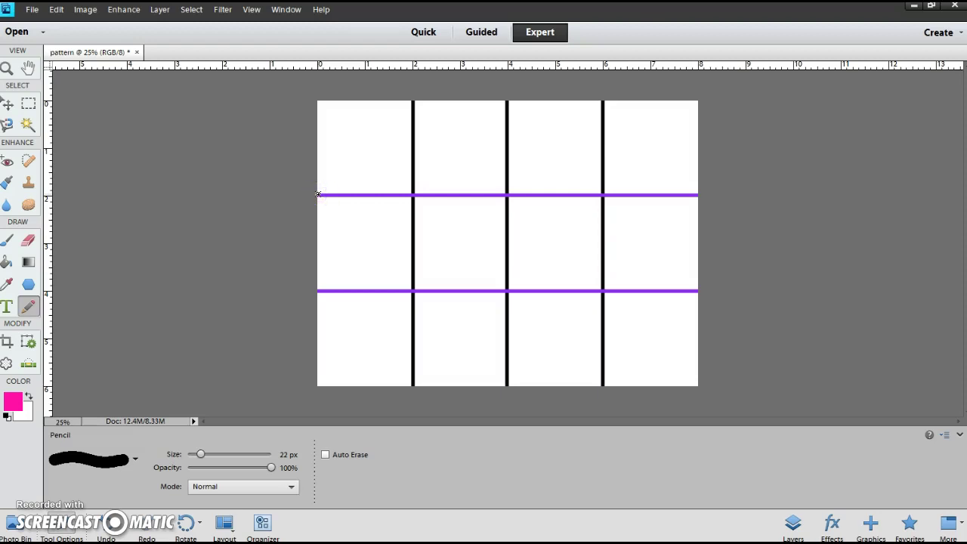
Draw a zigzag of four connected straight pink lines across the grid's top row, from its lower-left corner to its lower-right corner.
shift+click(413, 101)
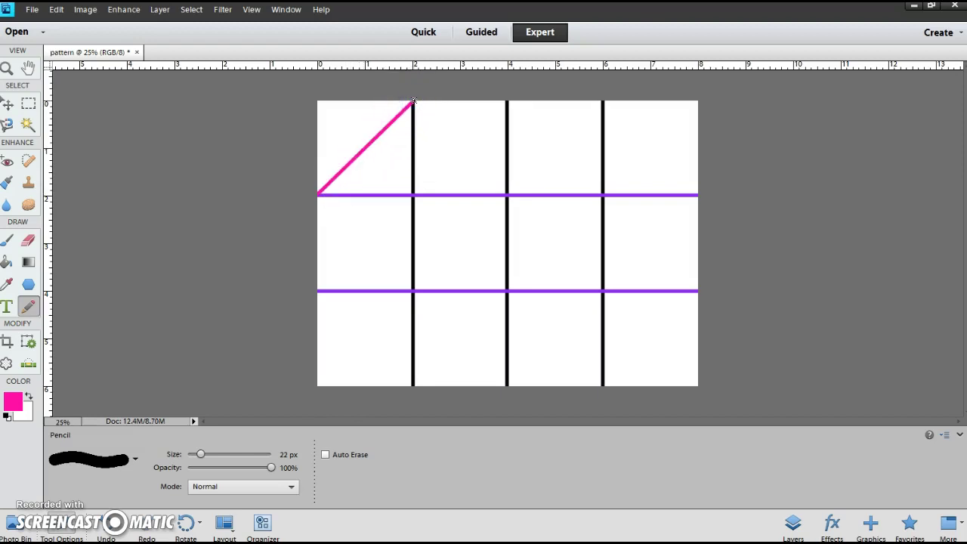
shift+click(508, 195)
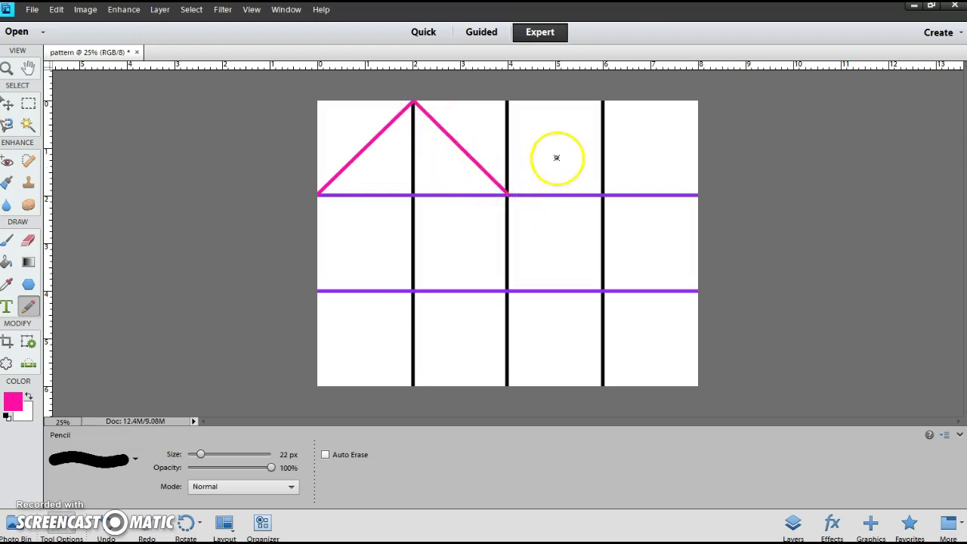
shift+click(604, 102)
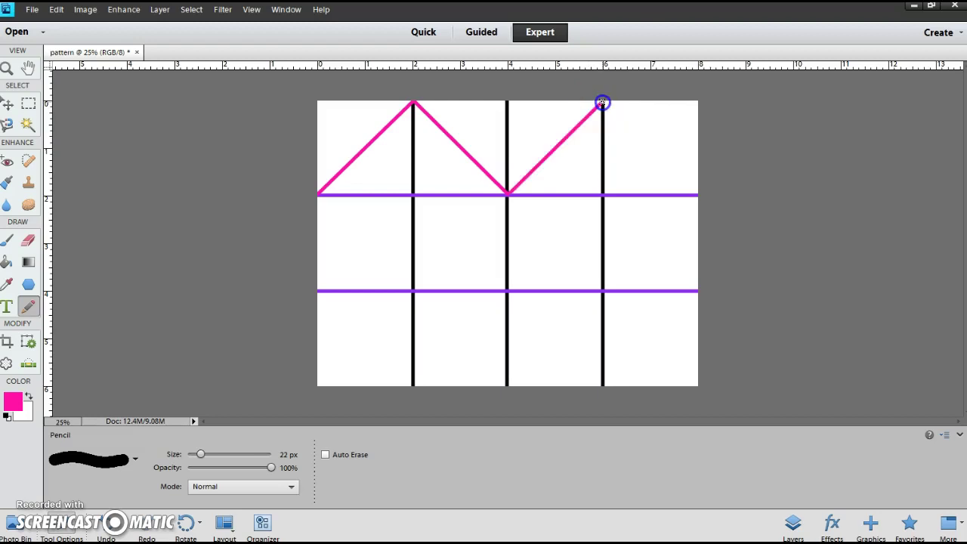
shift+click(699, 194)
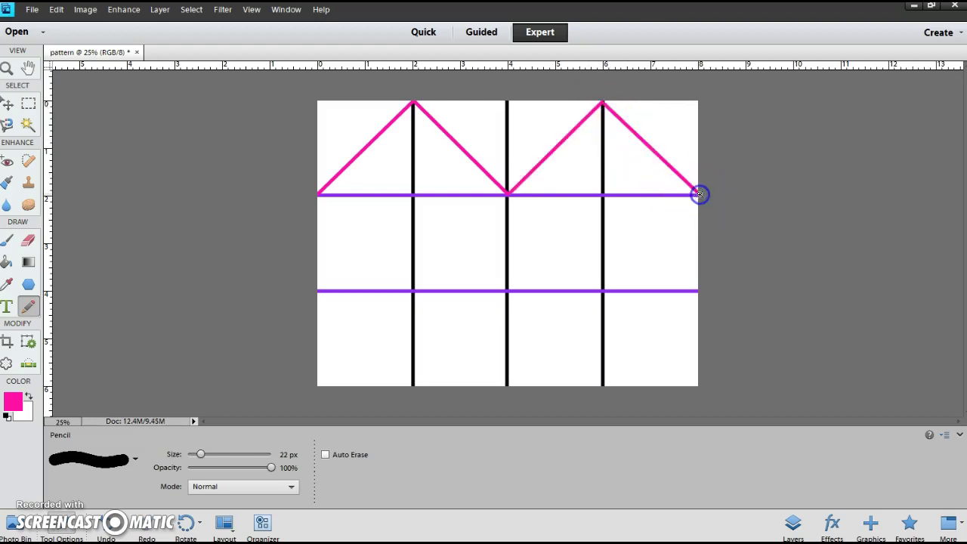
Draw a zigzag of four connected straight pink lines across the grid's bottom row, from its upper-right corner to its upper-left corner.
click(699, 291)
shift+click(603, 383)
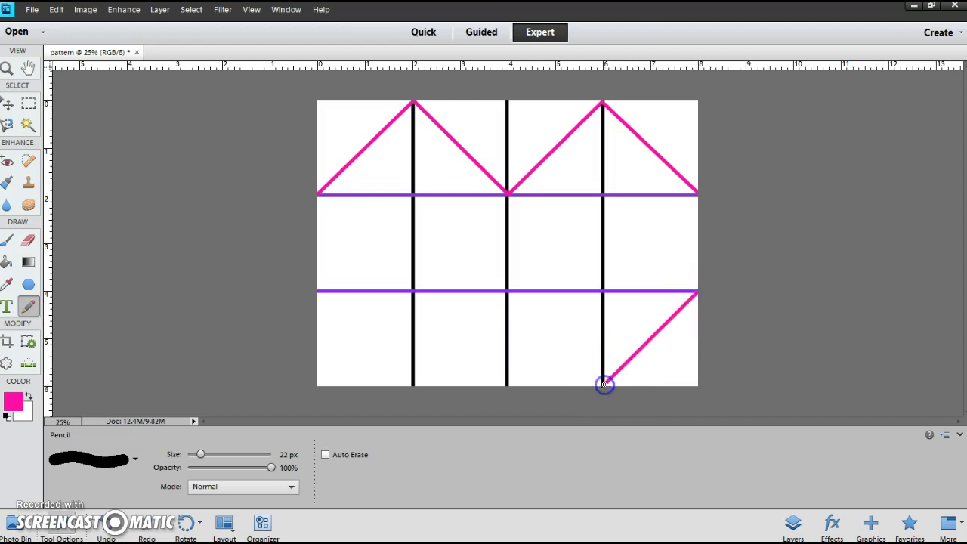
shift+click(508, 291)
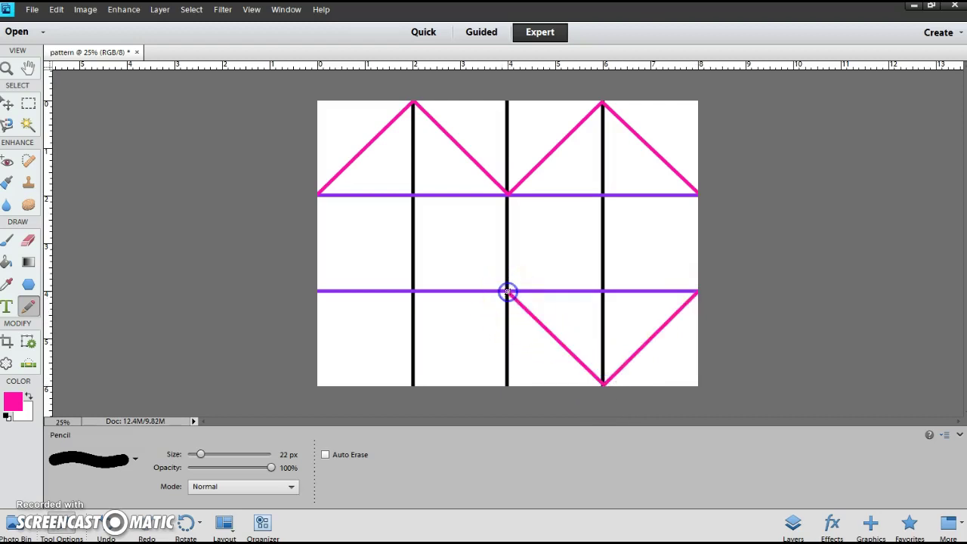
shift+click(414, 386)
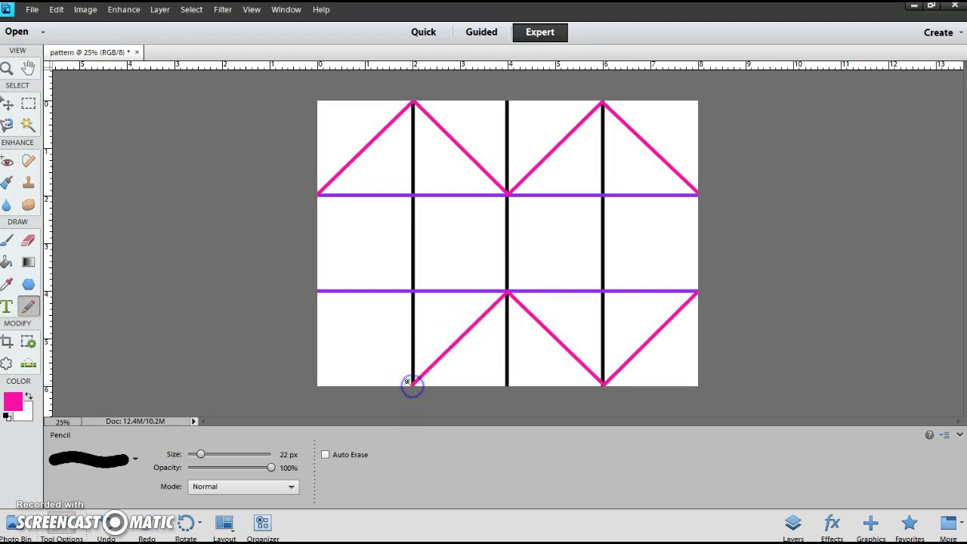
shift+click(317, 292)
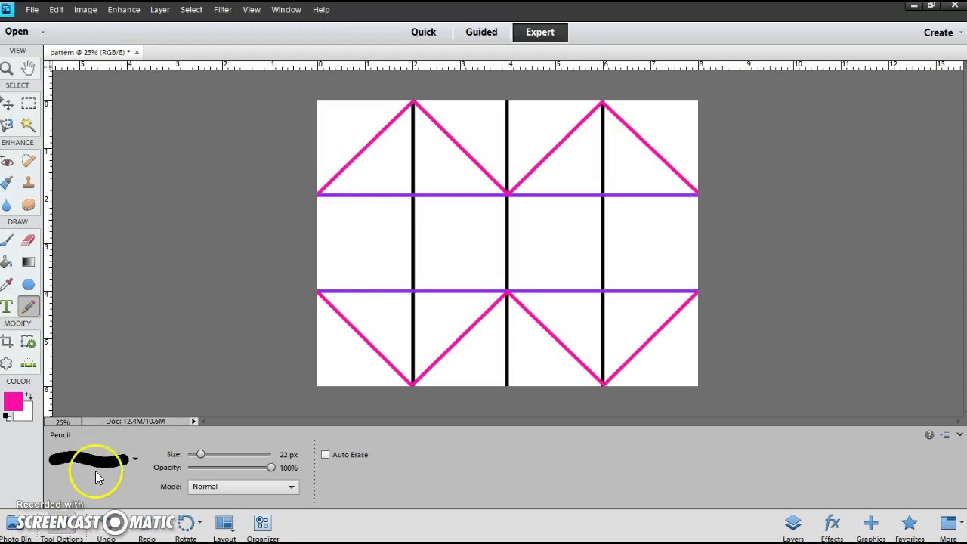
Change the foreground color to bright green (#20f61b).
click(14, 402)
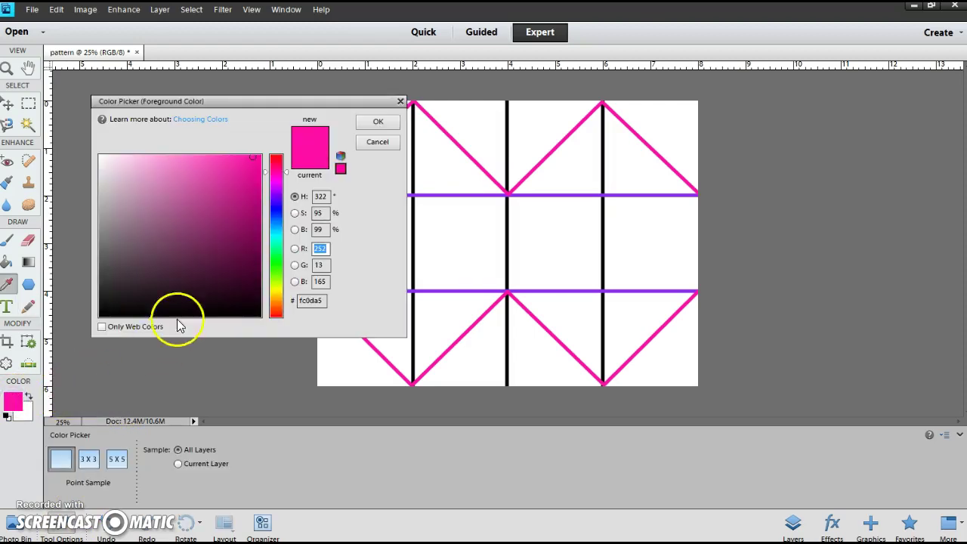
click(272, 262)
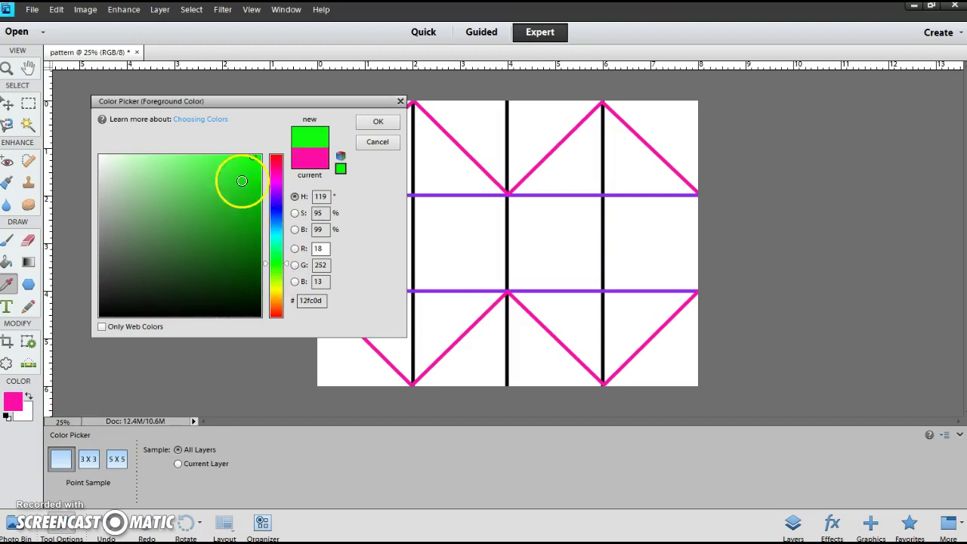
click(244, 160)
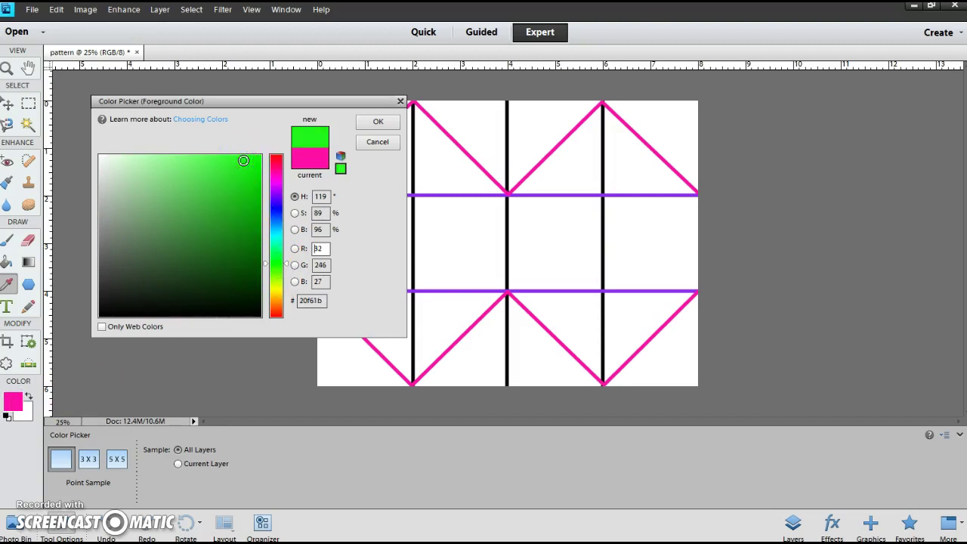
click(375, 122)
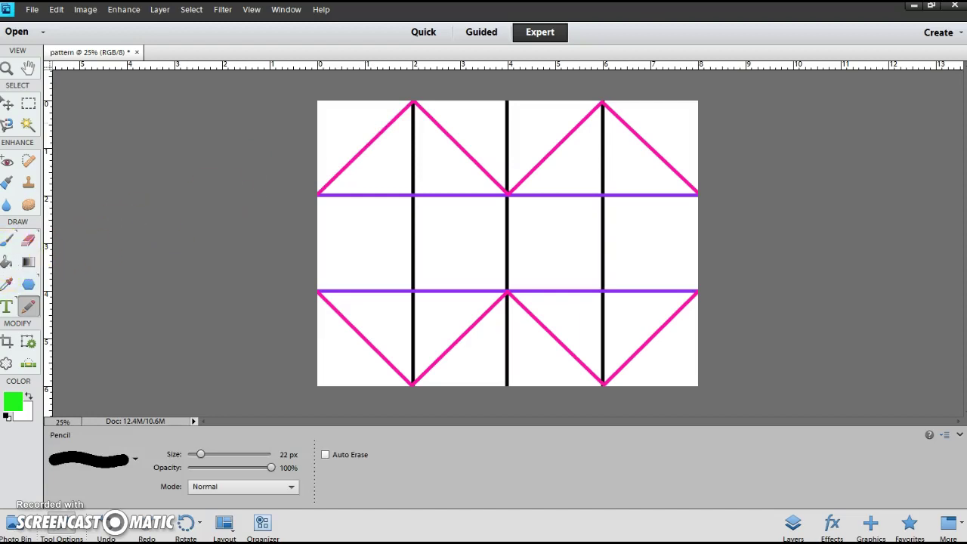
Fill the left-hand triangle of every cell in the grid's top and bottom rows with green using the Paint Bucket.
click(8, 266)
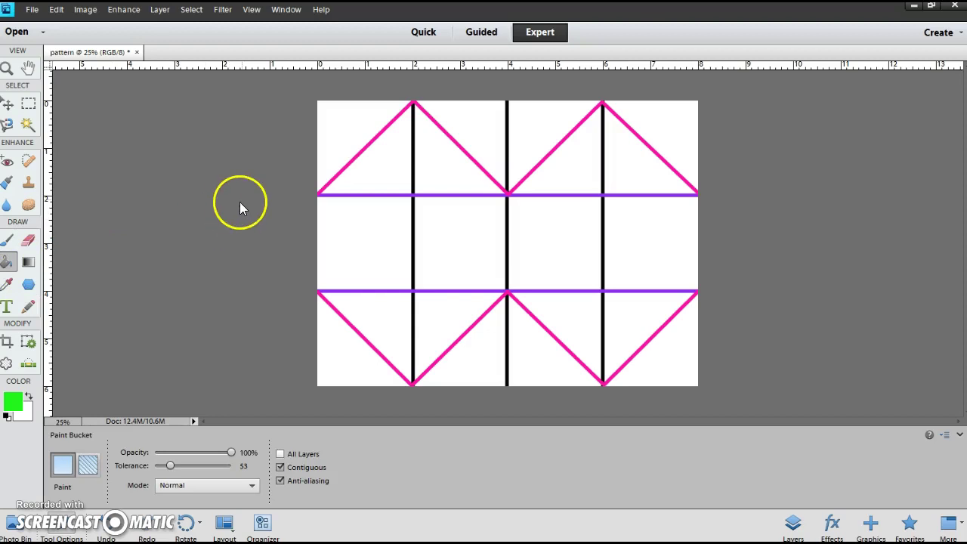
click(348, 142)
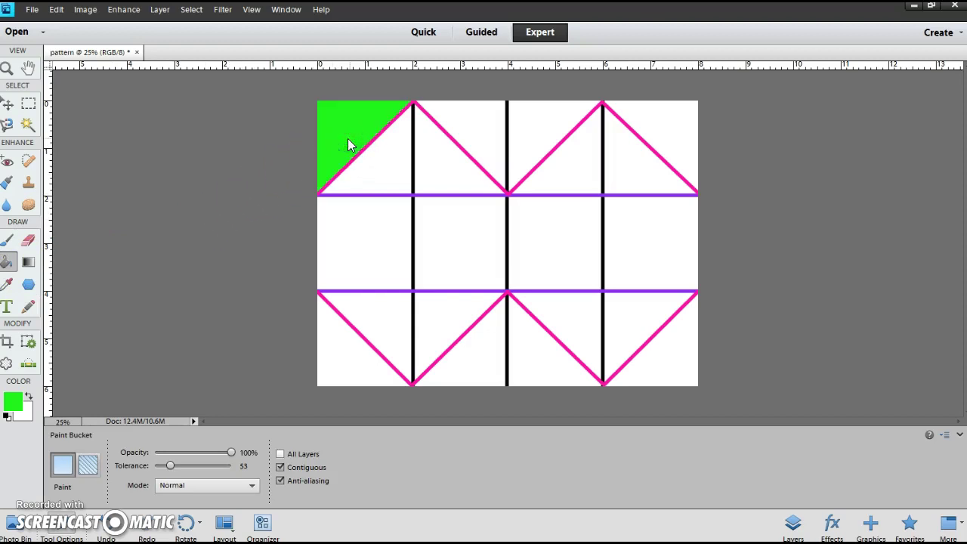
click(431, 159)
click(541, 128)
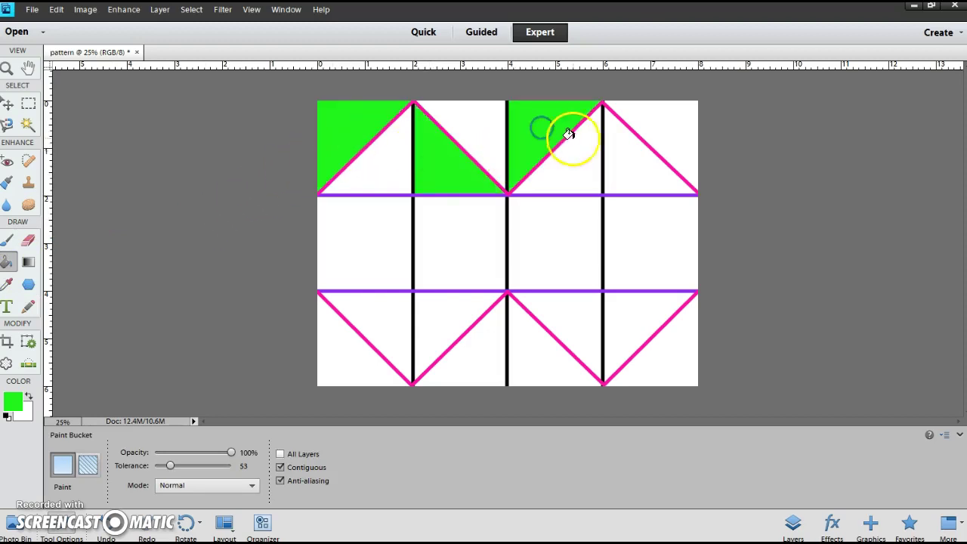
click(627, 158)
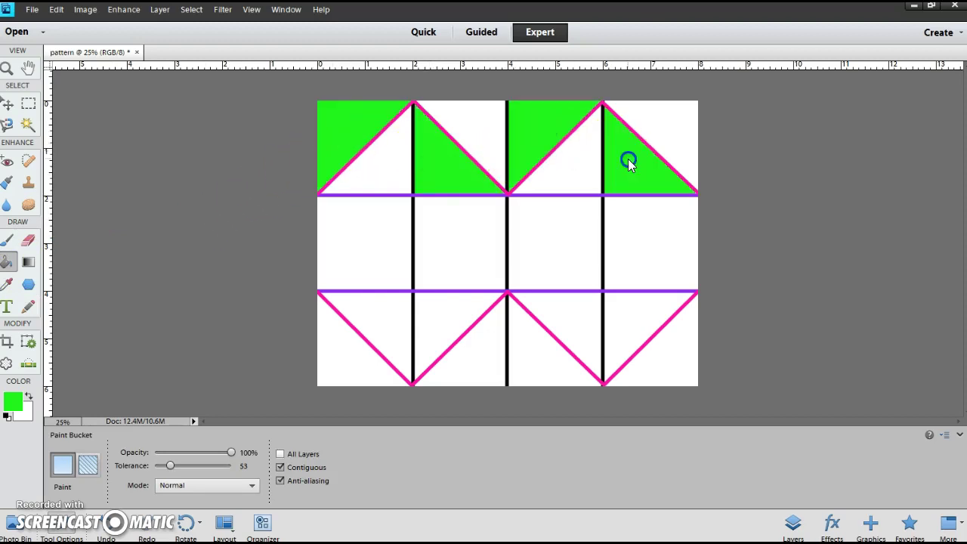
click(641, 315)
click(524, 362)
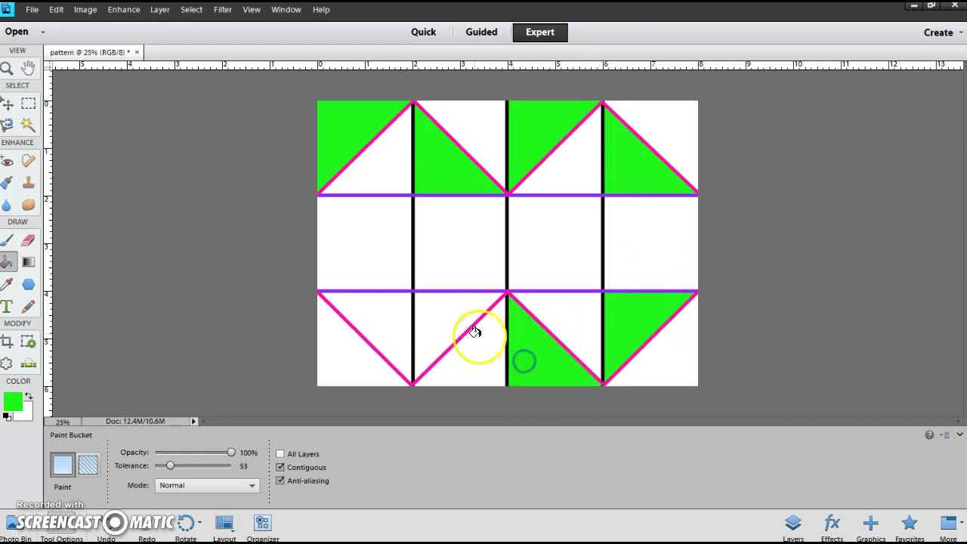
click(474, 333)
click(349, 364)
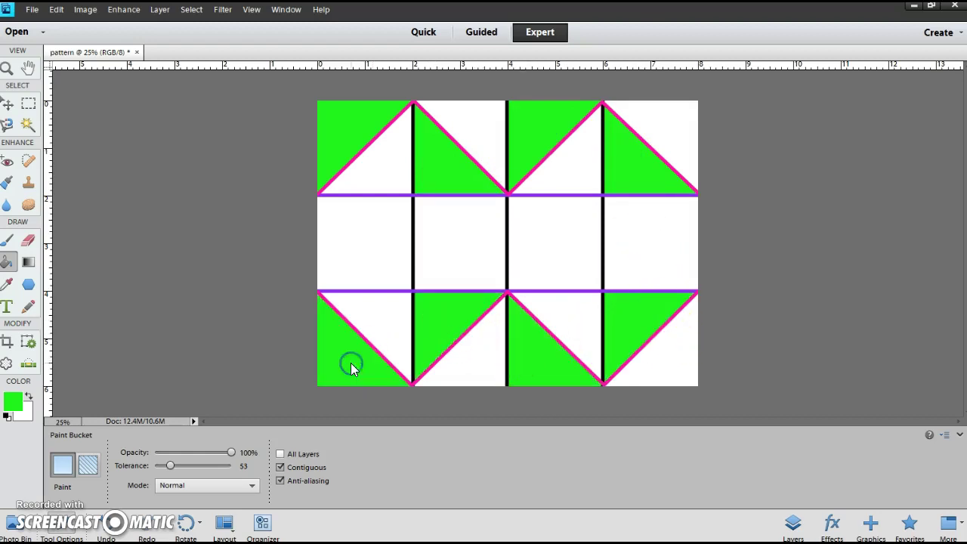
Change the foreground color to light cyan (#3af2fd).
click(12, 401)
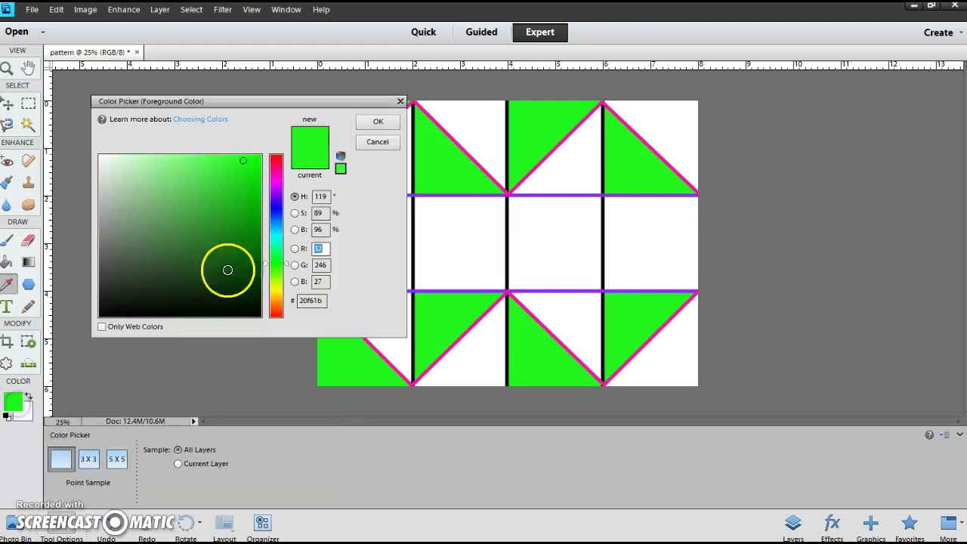
click(276, 233)
click(224, 156)
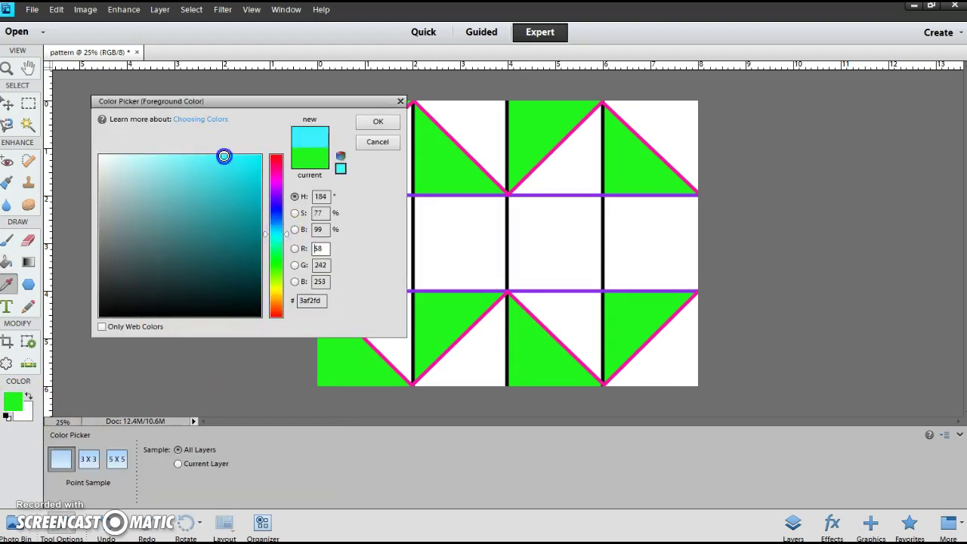
click(378, 122)
Fill the remaining white triangle of every cell in the top and bottom rows with cyan using the Paint Bucket.
key(k)
click(380, 174)
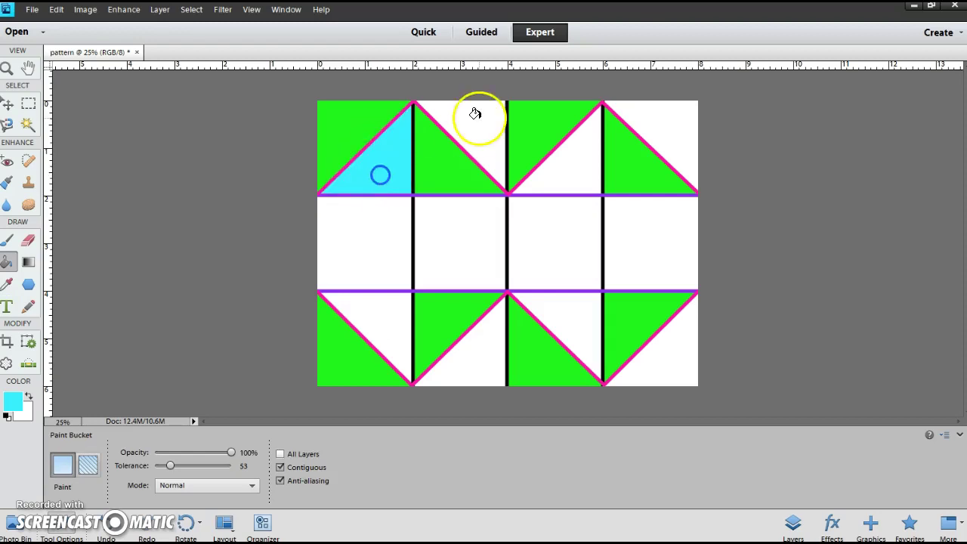
click(477, 116)
click(571, 167)
click(660, 124)
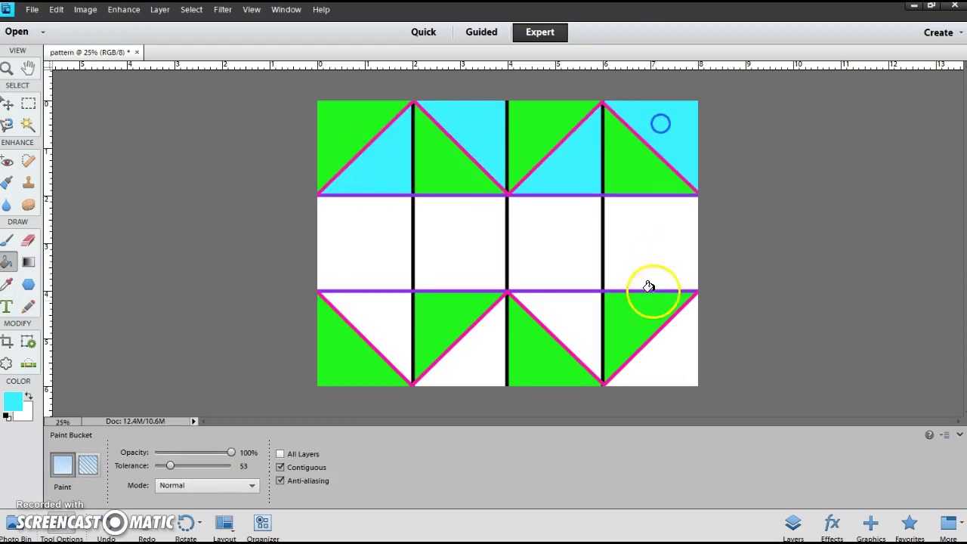
click(662, 360)
click(579, 328)
click(468, 363)
click(383, 331)
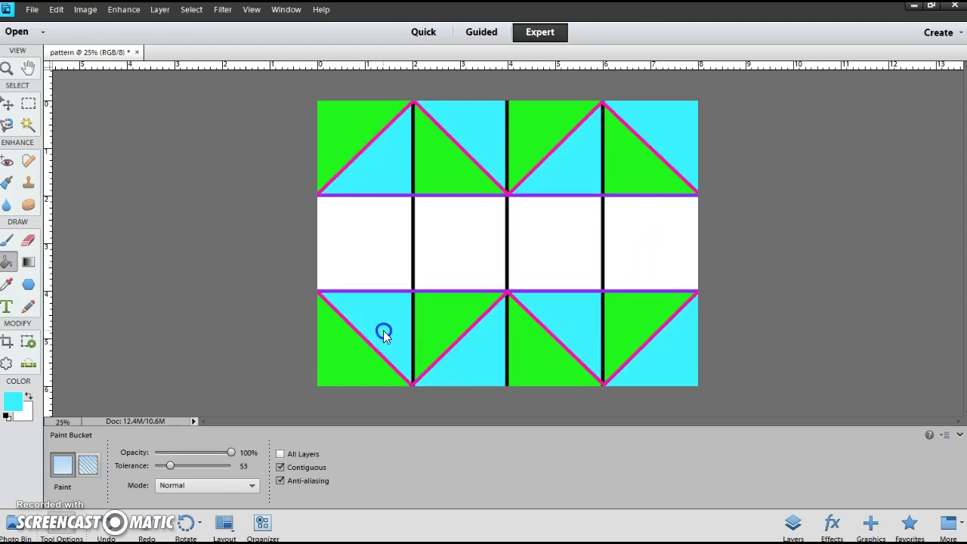
Reset the colors to default black and white, and fill the first and third squares of the middle row with black.
click(6, 418)
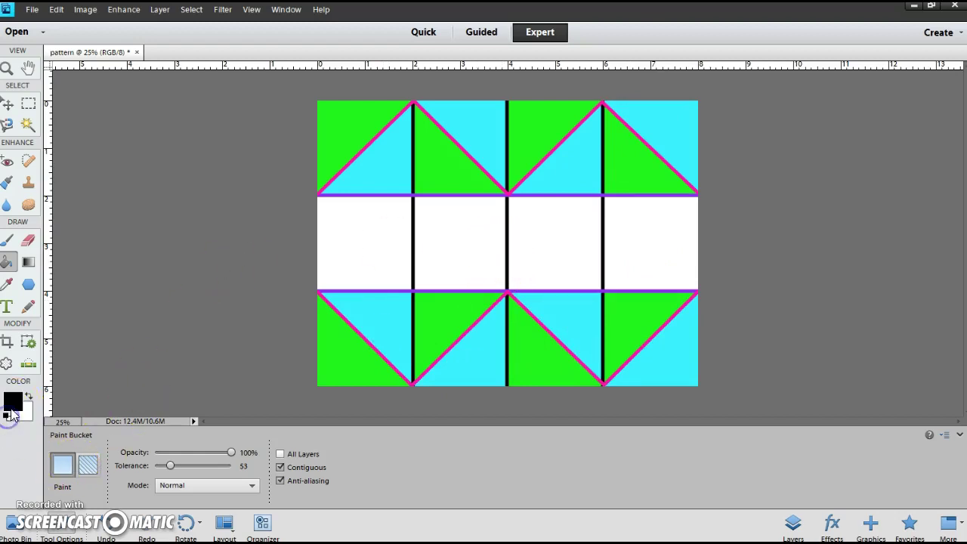
click(362, 263)
click(547, 251)
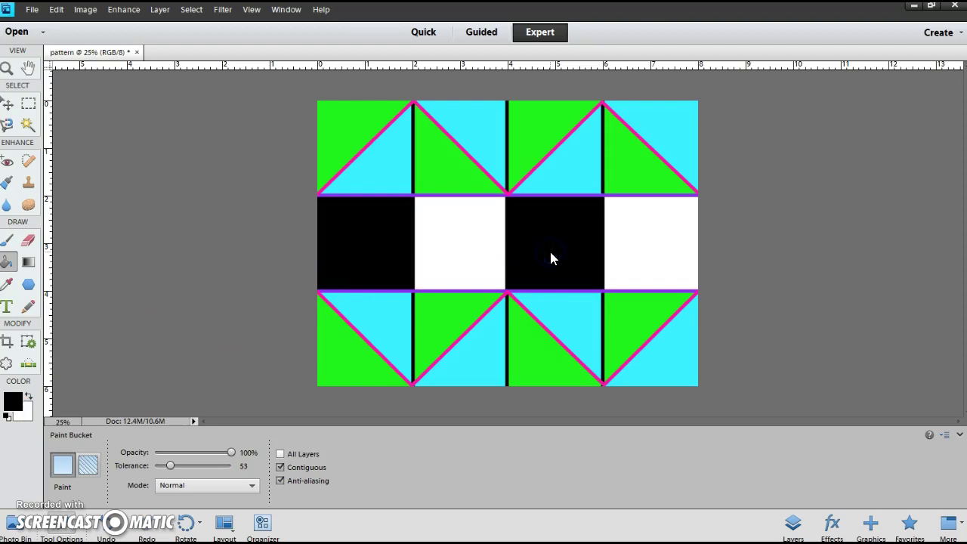